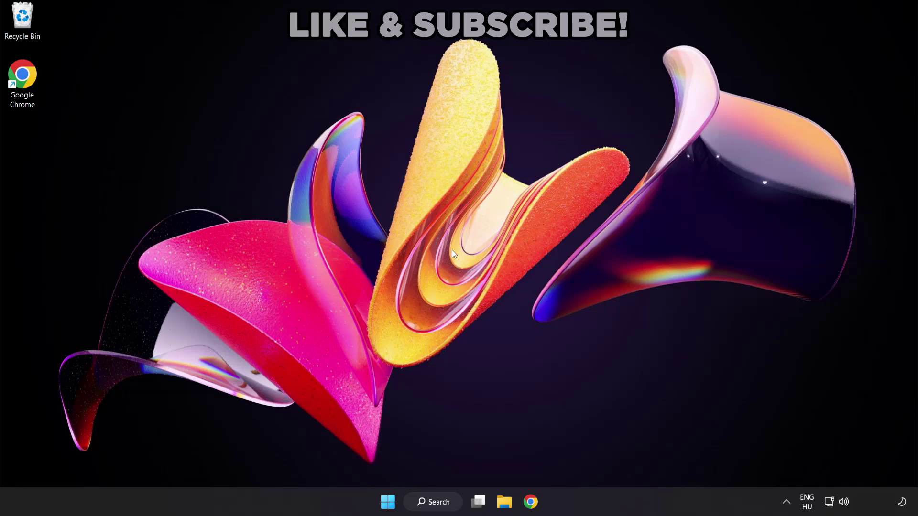
Step: Search Windows for 'device manager'
{"action": "left_click", "coordinate": [444, 506]}
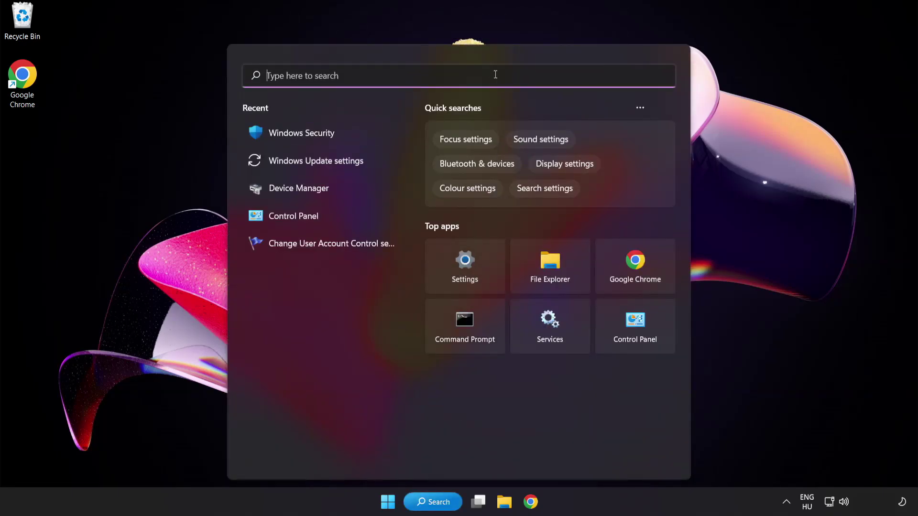
{"action": "type", "text": "device manag"}
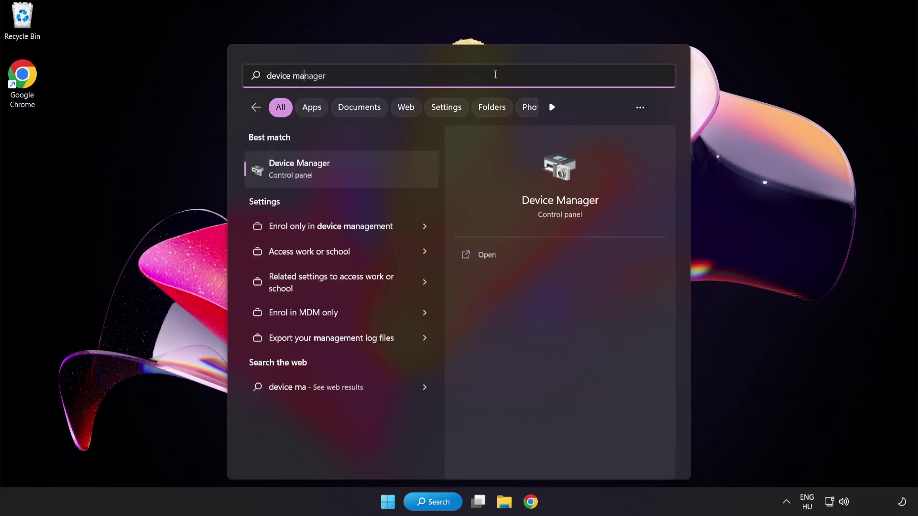
{"action": "type", "text": "er"}
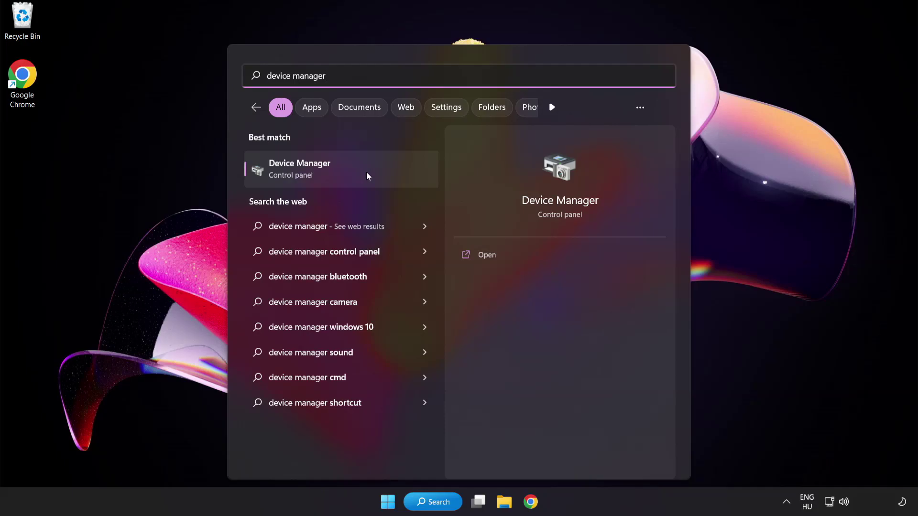
Step: Open Device Manager, expand Display adapters and bring up the VMware SVGA 3D adapter's menu
{"action": "left_click", "coordinate": [366, 171]}
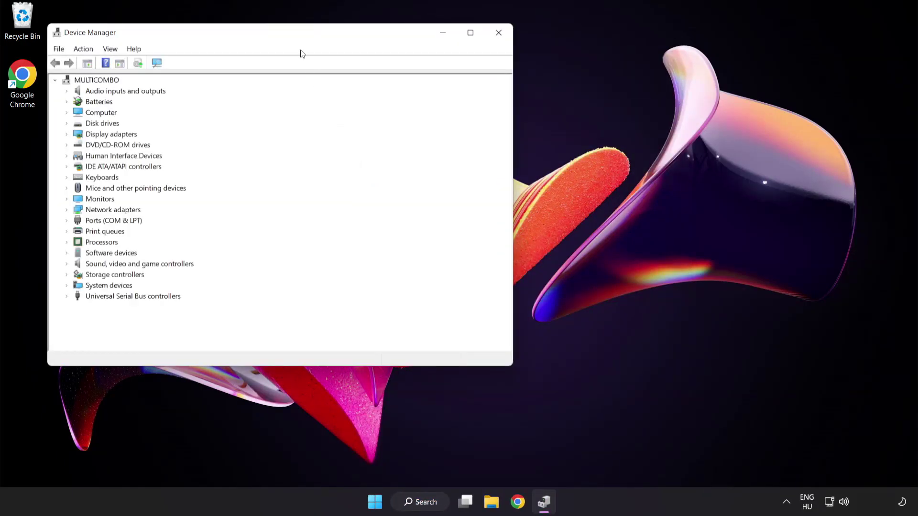
{"action": "left_click_drag", "start_coordinate": [295, 37], "coordinate": [449, 94]}
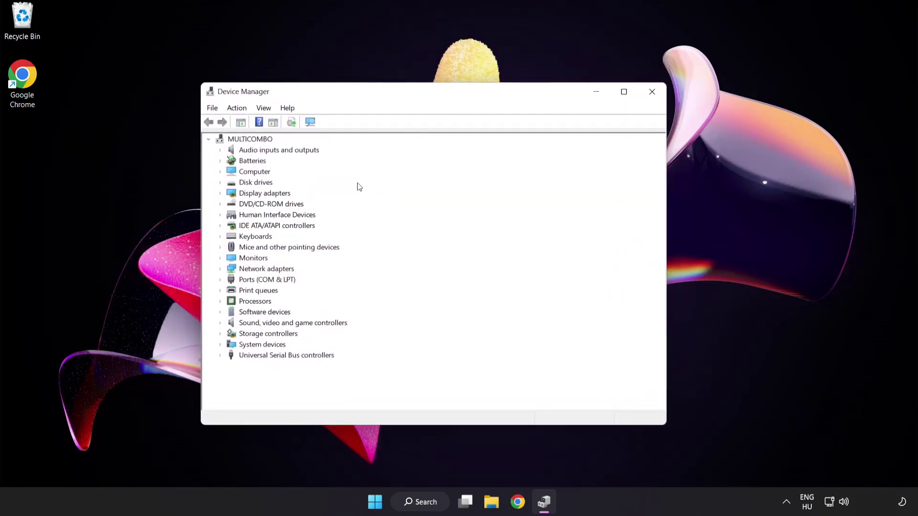
{"action": "left_click", "coordinate": [284, 195]}
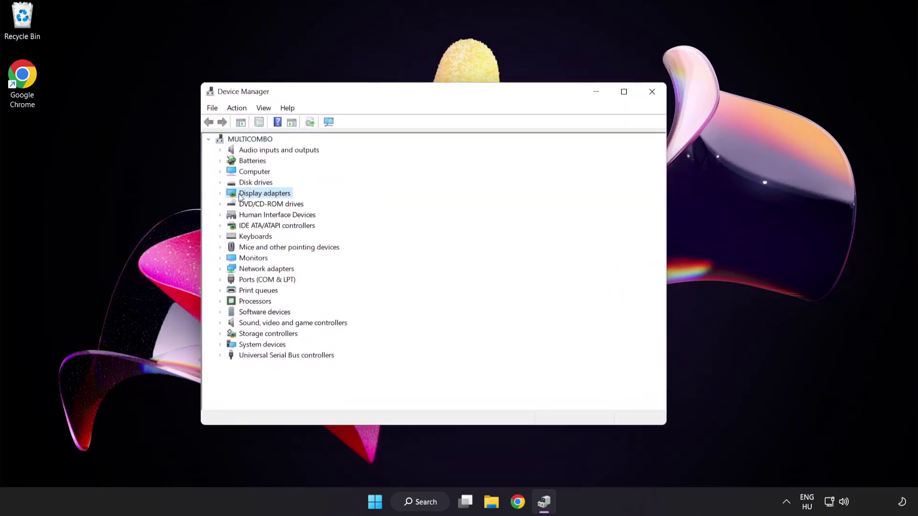
{"action": "left_click", "coordinate": [220, 194]}
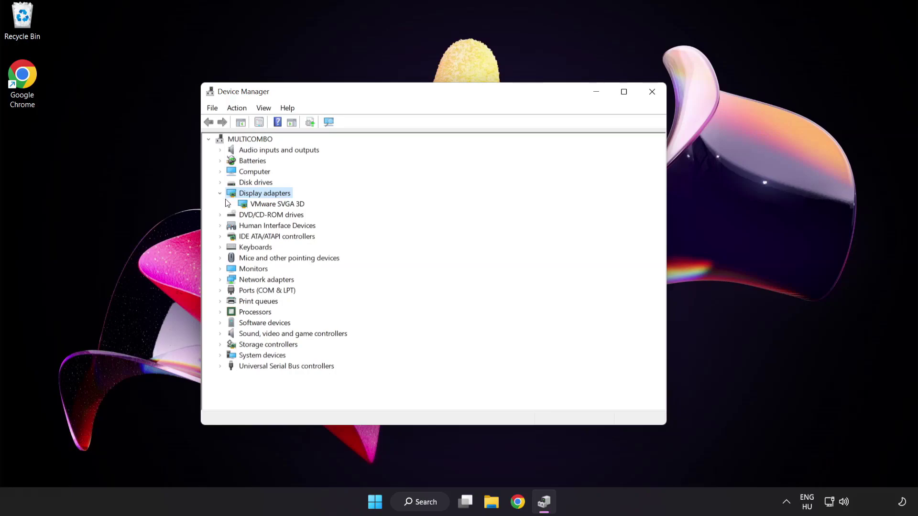
{"action": "left_click", "coordinate": [242, 207]}
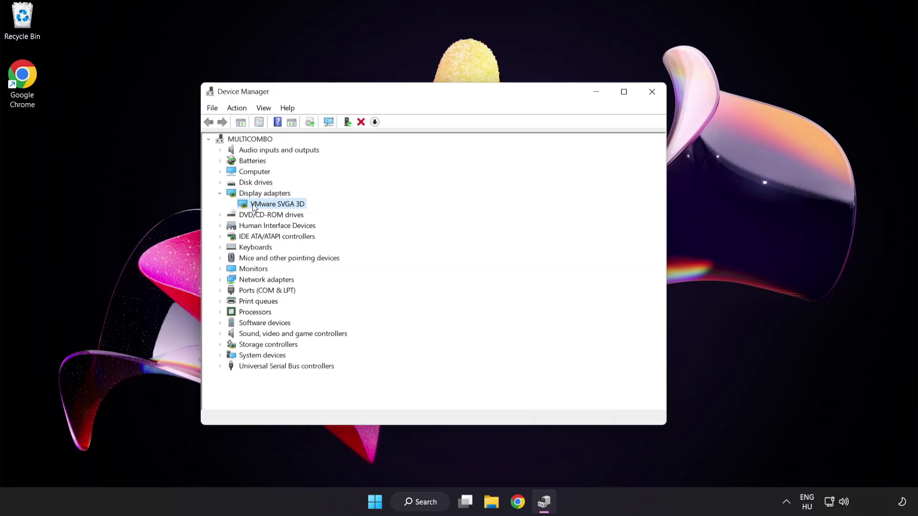
{"action": "right_click", "coordinate": [269, 207]}
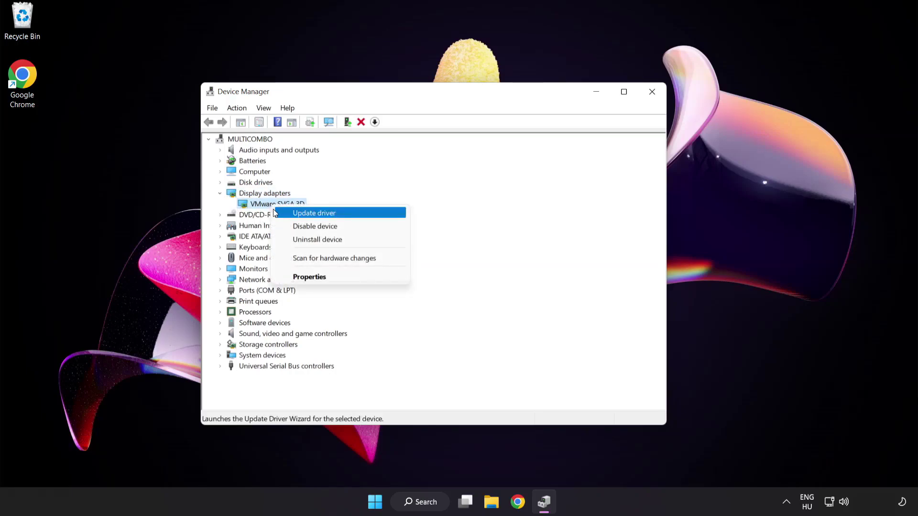
Step: Auto-search for a newer VMware SVGA 3D driver, which reports the best driver already installed
{"action": "left_click", "coordinate": [356, 213]}
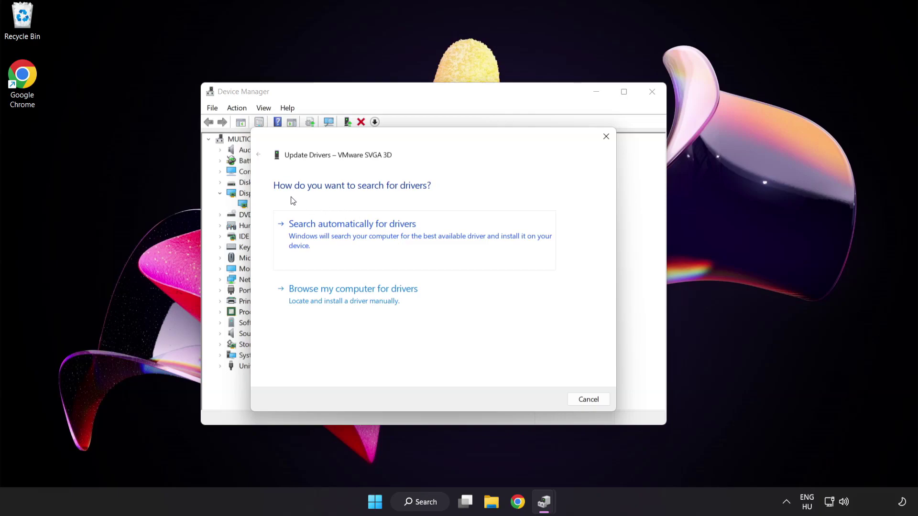
{"action": "left_click", "coordinate": [401, 237]}
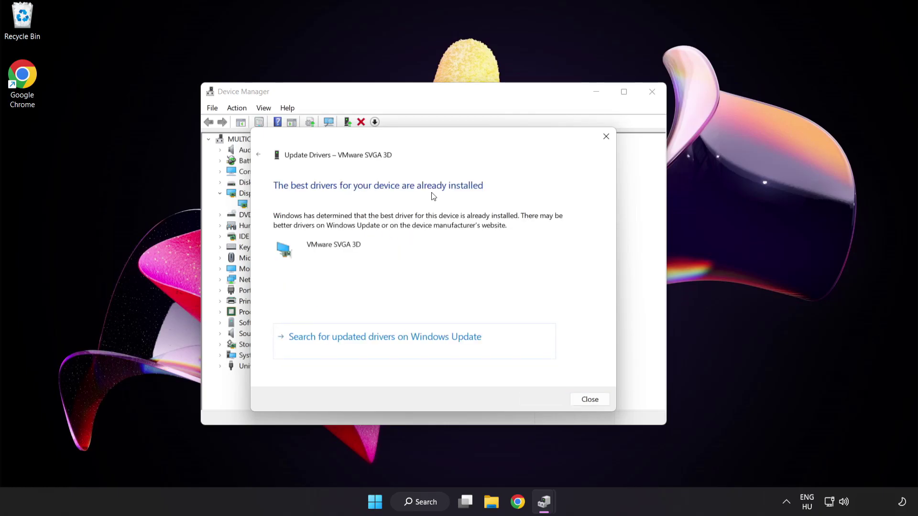
{"action": "left_click", "coordinate": [588, 402]}
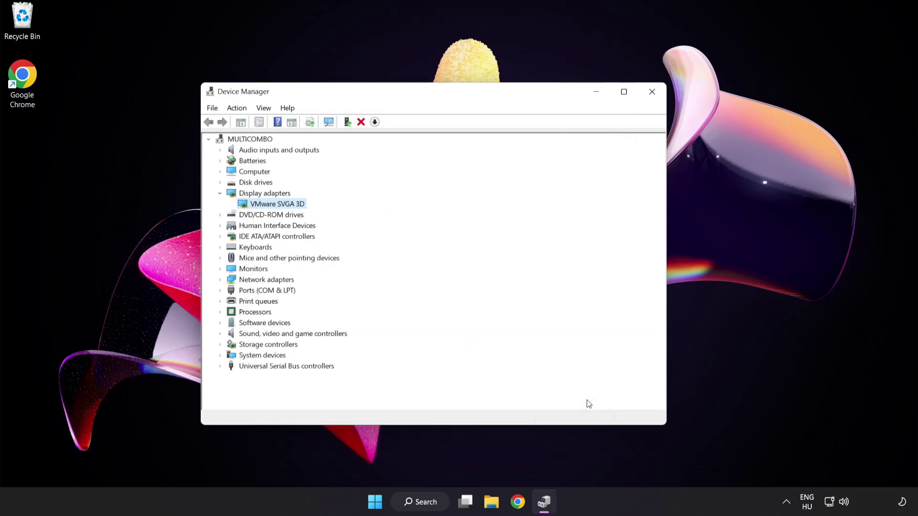
Step: Close Device Manager and search Windows for 'update'
{"action": "left_click", "coordinate": [652, 94]}
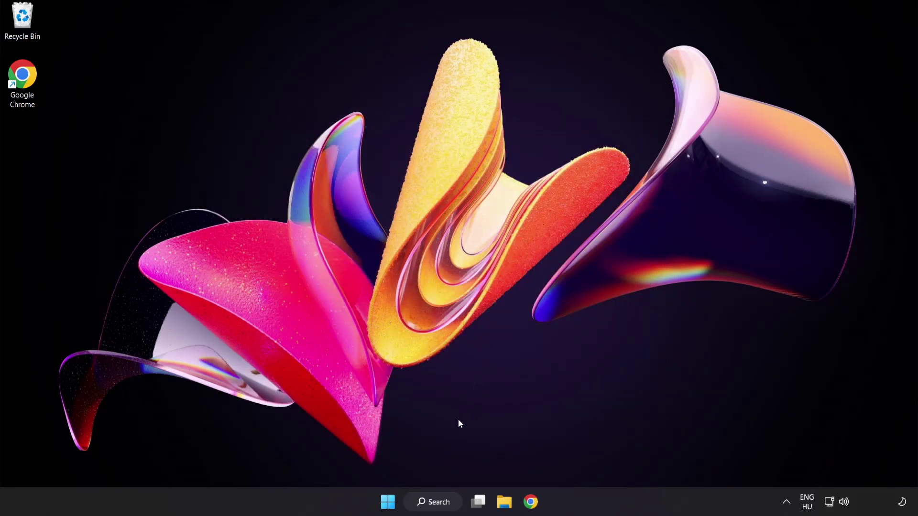
{"action": "left_click", "coordinate": [445, 505]}
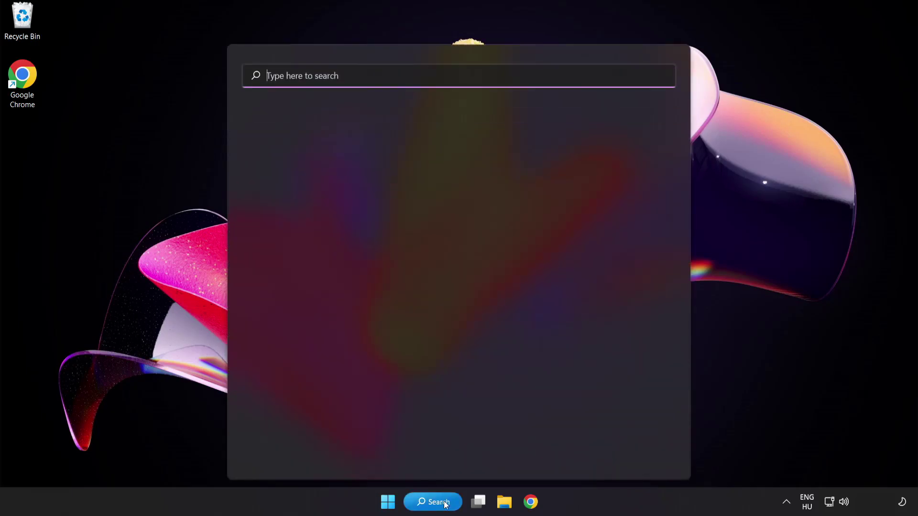
{"action": "type", "text": "update"}
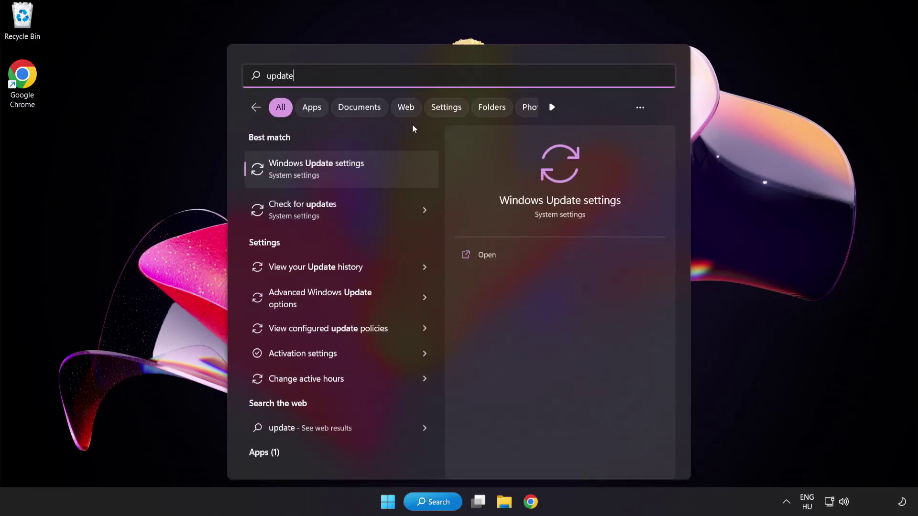
Step: Check for updates in Windows Update until it reports up to date, then close Settings
{"action": "left_click", "coordinate": [351, 174]}
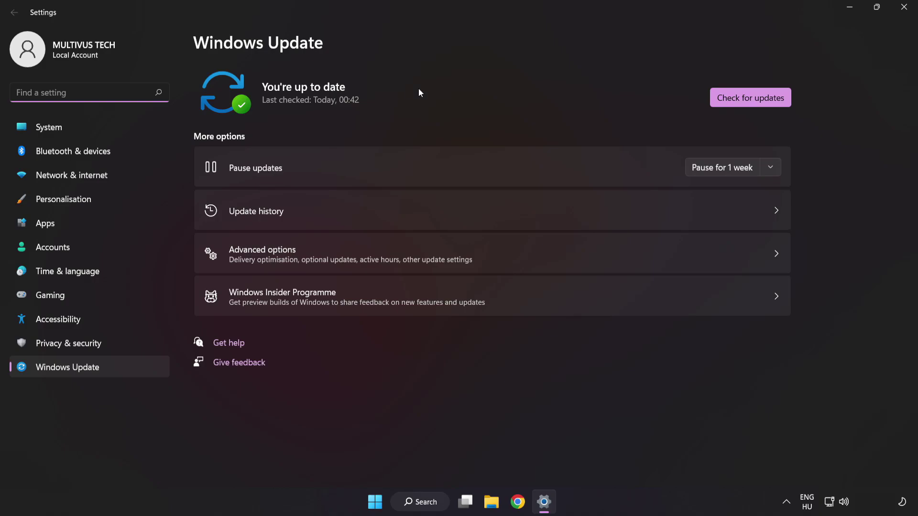
{"action": "left_click", "coordinate": [747, 102]}
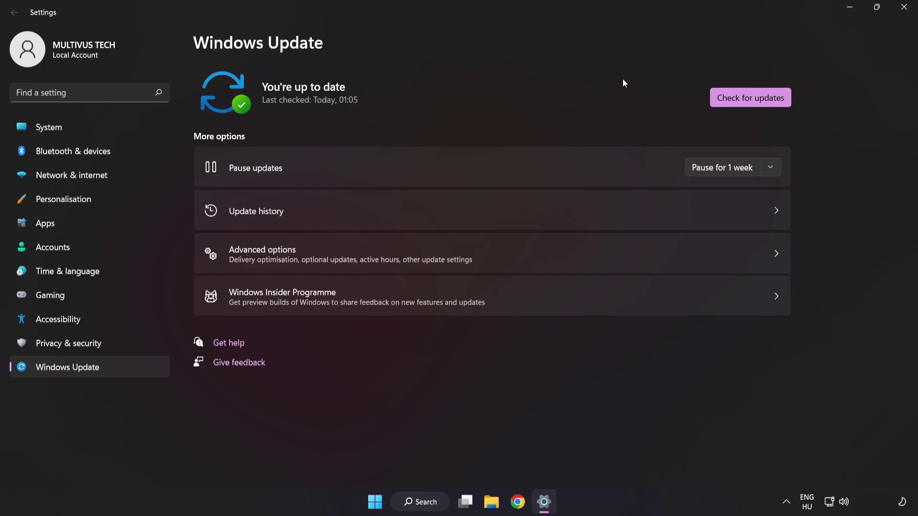
{"action": "left_click", "coordinate": [902, 8]}
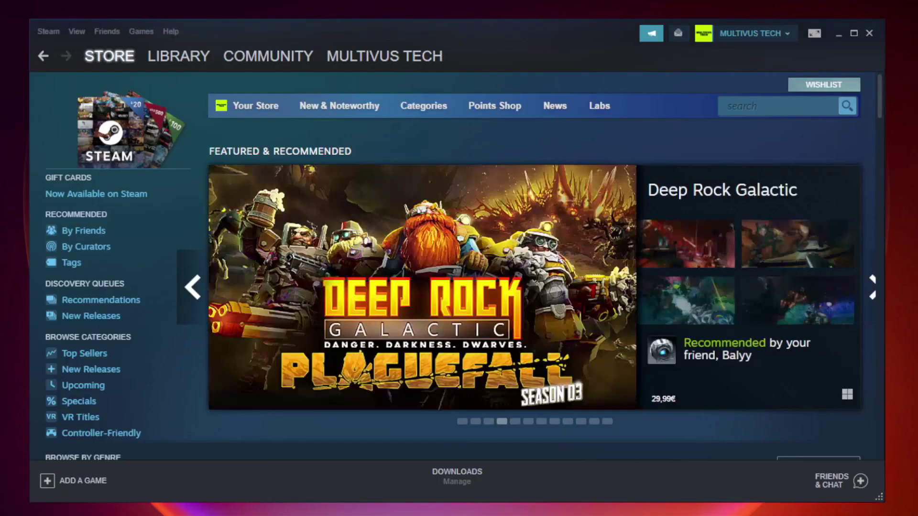
Step: Switch Steam to the Library and bring up the options for YOUR NOT WORKING GAME
{"action": "mouse_move", "coordinate": [156, 63]}
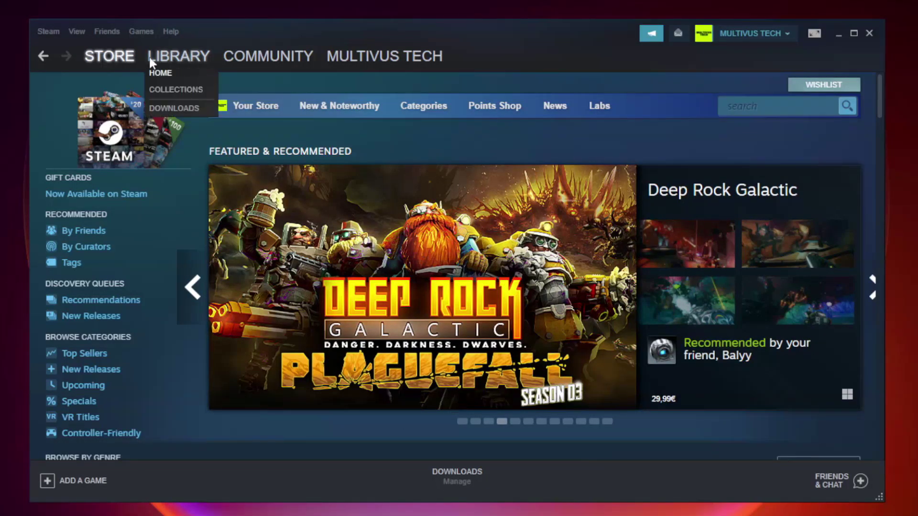
{"action": "left_click", "coordinate": [185, 61]}
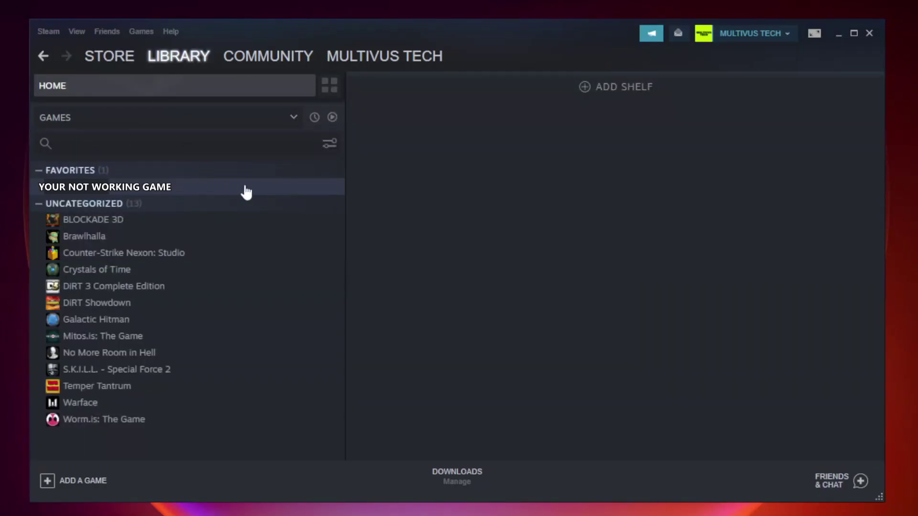
{"action": "right_click", "coordinate": [199, 191]}
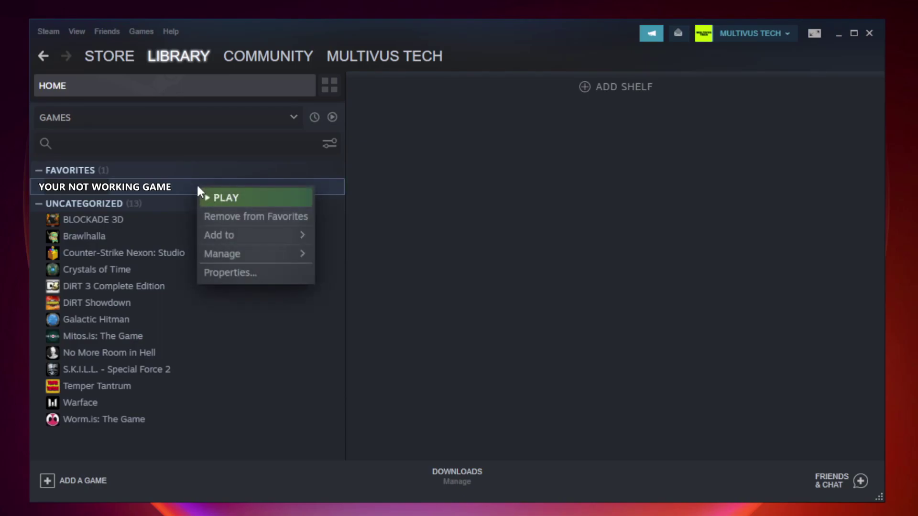
Step: Verify the game's files from Properties > Local Files, validating all 9192 files
{"action": "left_click", "coordinate": [253, 273]}
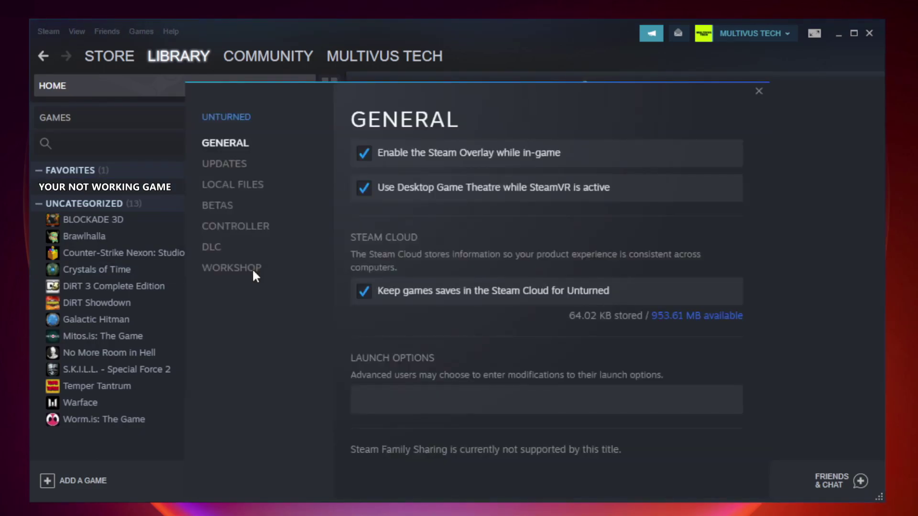
{"action": "left_click", "coordinate": [245, 193]}
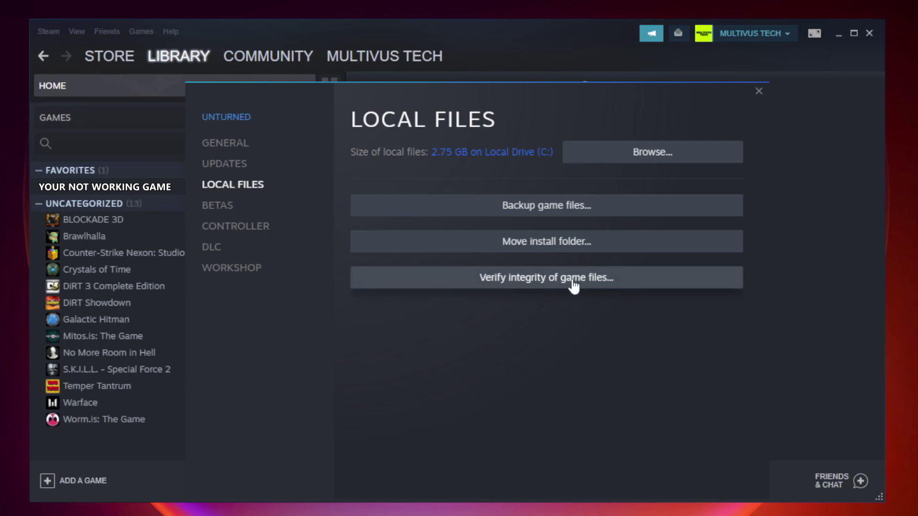
{"action": "left_click", "coordinate": [556, 287]}
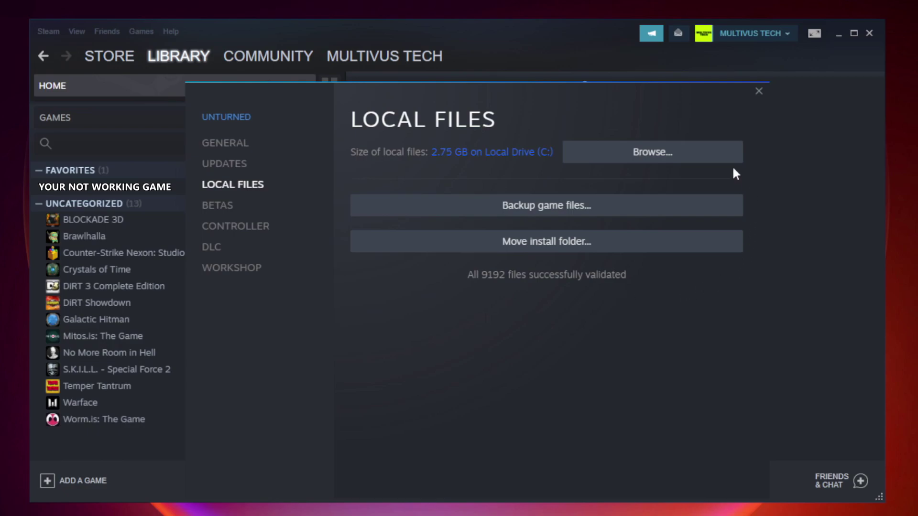
Step: Browse to the game's install folder and bring up the YOUR NOT WORKING GAME shortcut's menu
{"action": "left_click", "coordinate": [656, 165]}
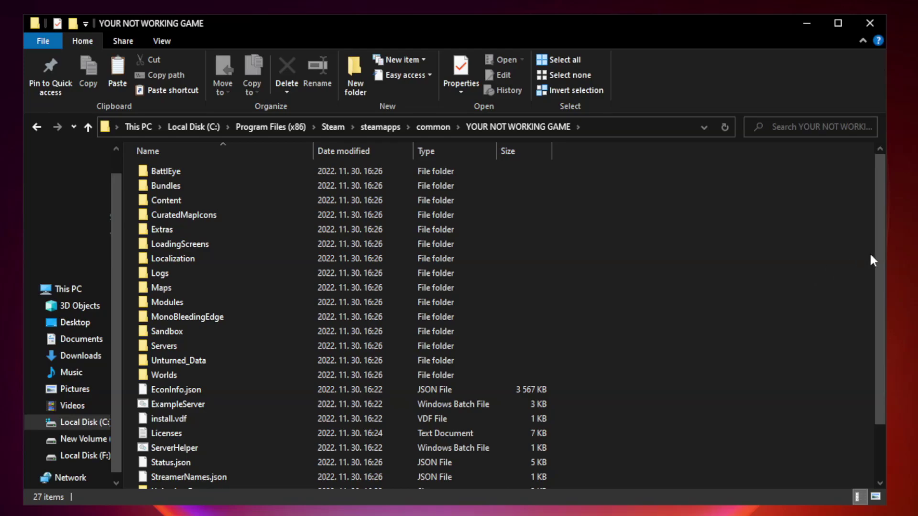
{"action": "left_click_drag", "start_coordinate": [880, 251], "coordinate": [881, 329]}
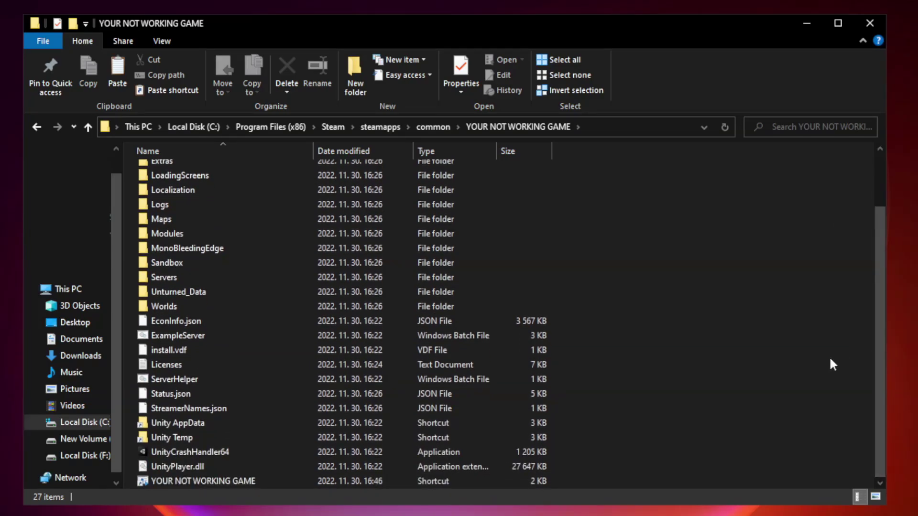
{"action": "left_click", "coordinate": [364, 478]}
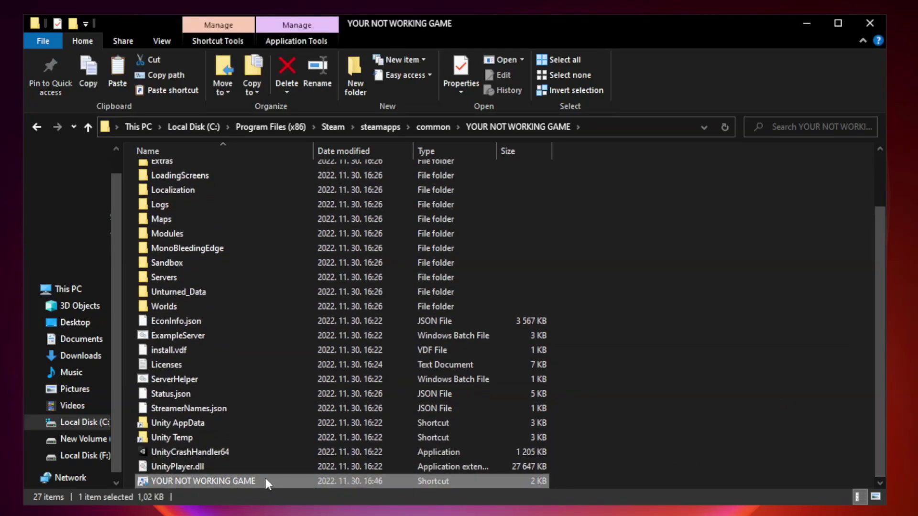
{"action": "right_click", "coordinate": [310, 478]}
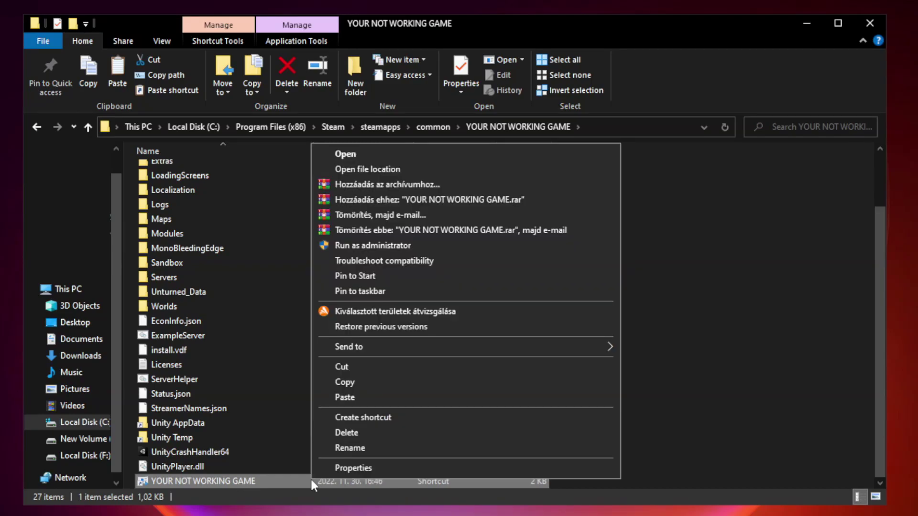
Step: Set the shortcut to Windows 8 compatibility mode, no fullscreen optimizations, run as administrator, and apply
{"action": "left_click", "coordinate": [462, 468]}
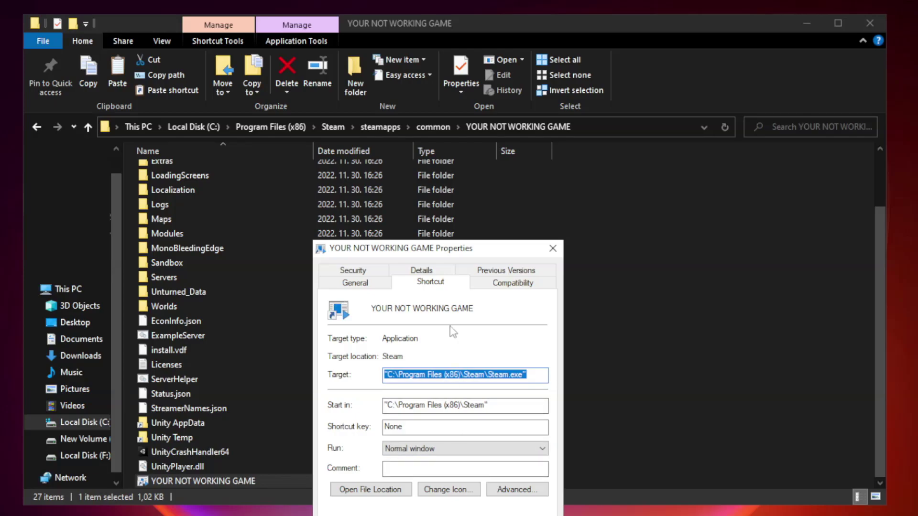
{"action": "left_click_drag", "start_coordinate": [457, 253], "coordinate": [456, 103]}
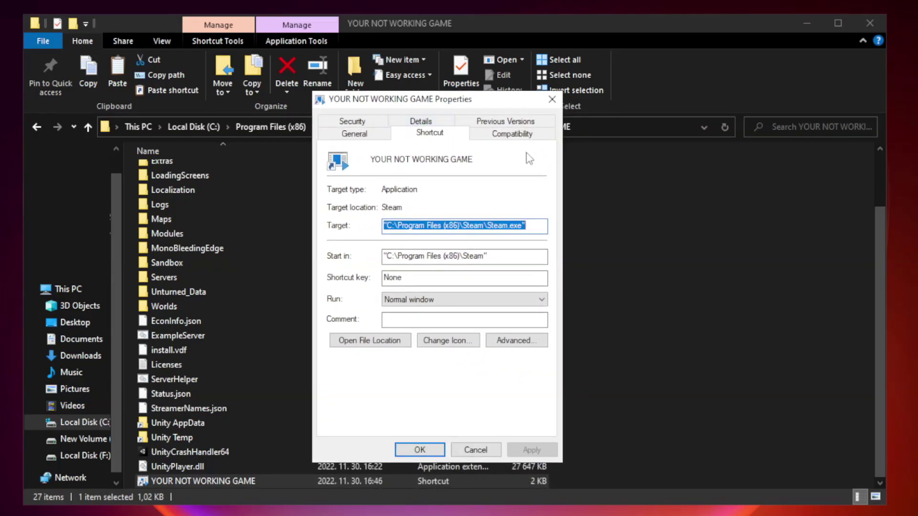
{"action": "left_click", "coordinate": [511, 136]}
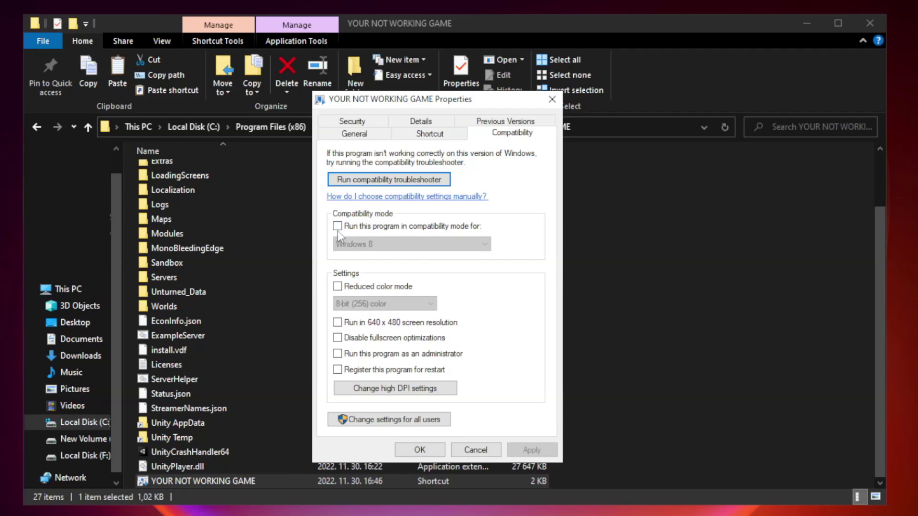
{"action": "left_click", "coordinate": [366, 229]}
{"action": "left_click", "coordinate": [413, 245]}
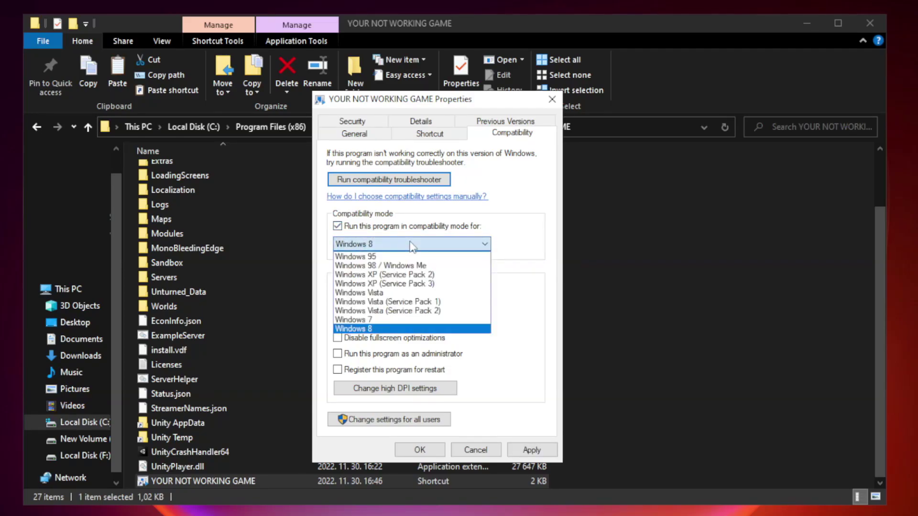
{"action": "left_click", "coordinate": [388, 330]}
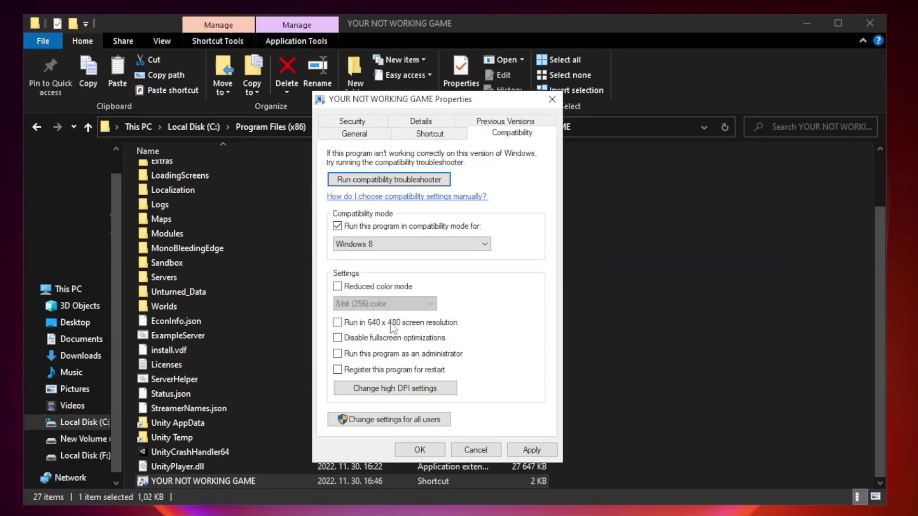
{"action": "left_click", "coordinate": [359, 339]}
{"action": "left_click", "coordinate": [362, 356]}
{"action": "left_click", "coordinate": [531, 447]}
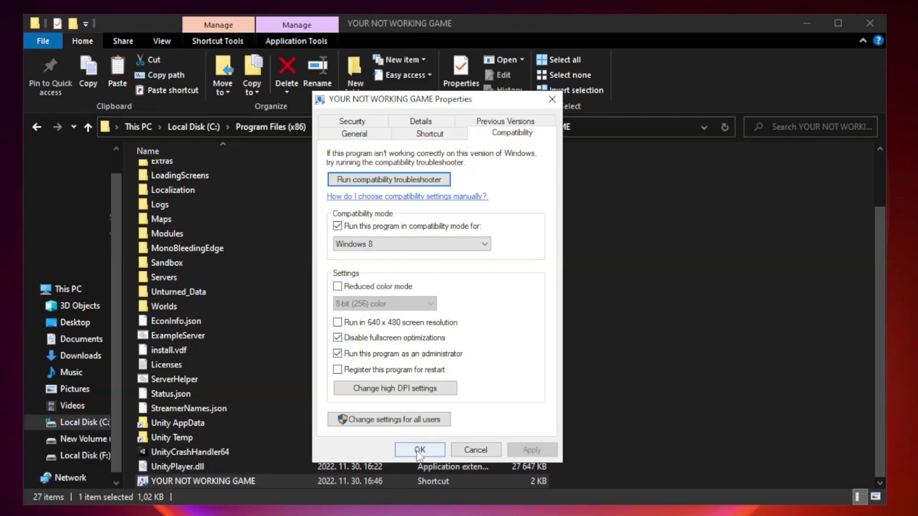
{"action": "left_click", "coordinate": [419, 450]}
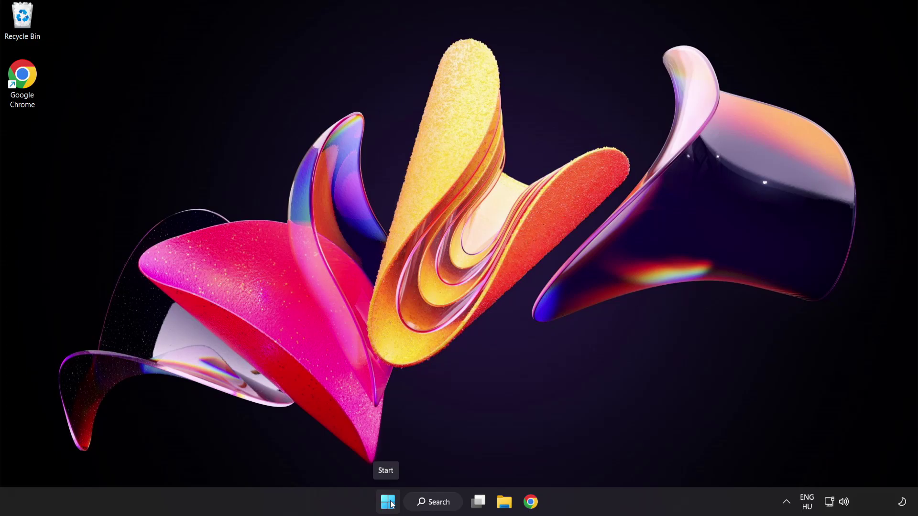
Step: Open Task Manager to its Startup apps list
{"action": "right_click", "coordinate": [391, 505]}
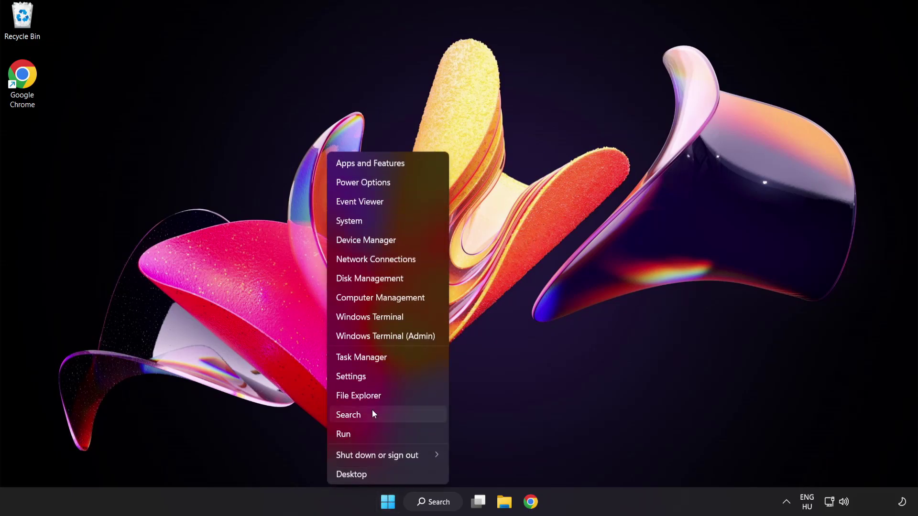
{"action": "left_click", "coordinate": [397, 359]}
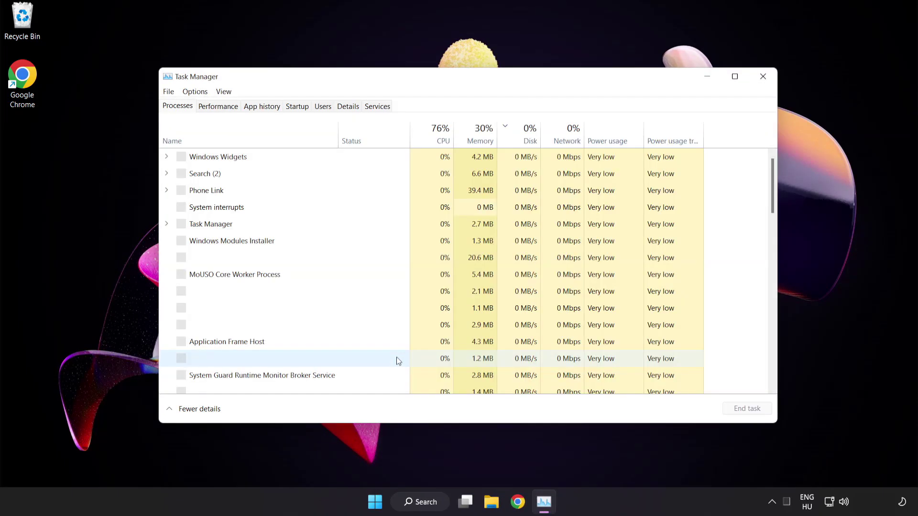
{"action": "left_click", "coordinate": [303, 108]}
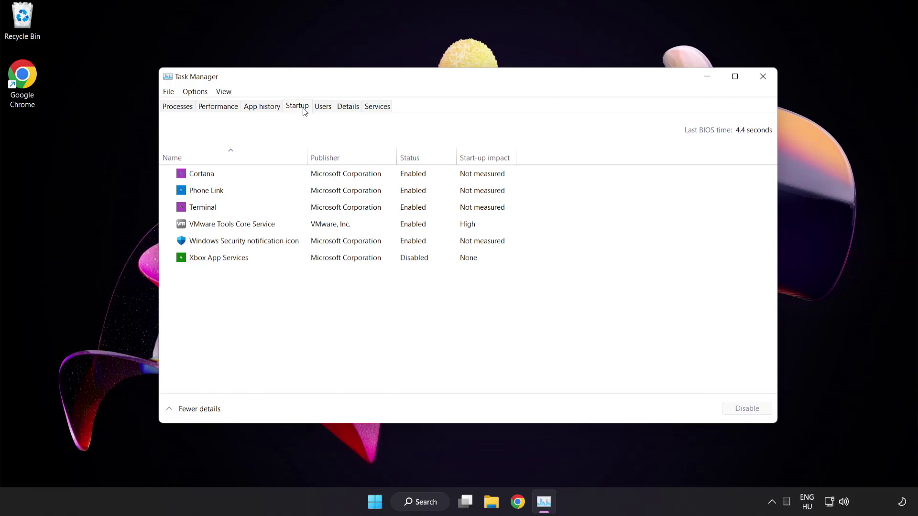
Step: Disable Cortana, Phone Link, Terminal and Windows Security notification icon at startup
{"action": "left_click", "coordinate": [304, 179]}
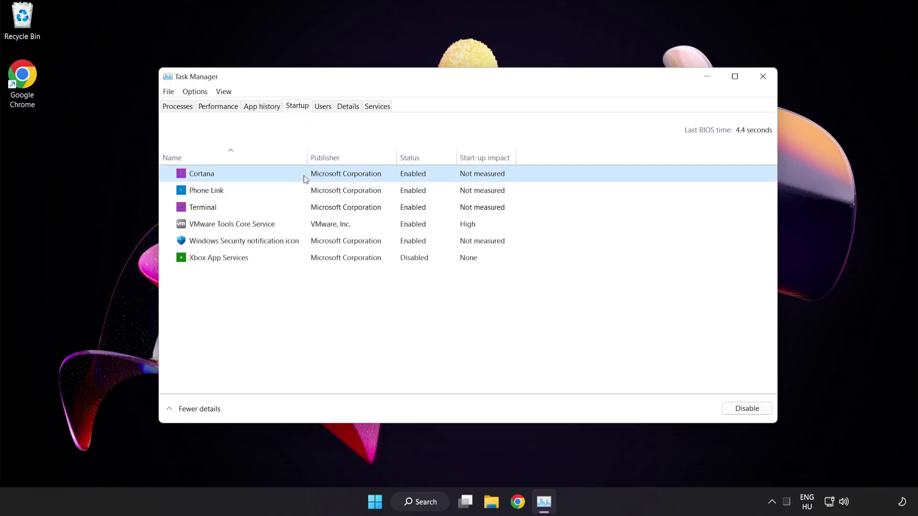
{"action": "left_click", "coordinate": [752, 415]}
{"action": "left_click", "coordinate": [283, 188]}
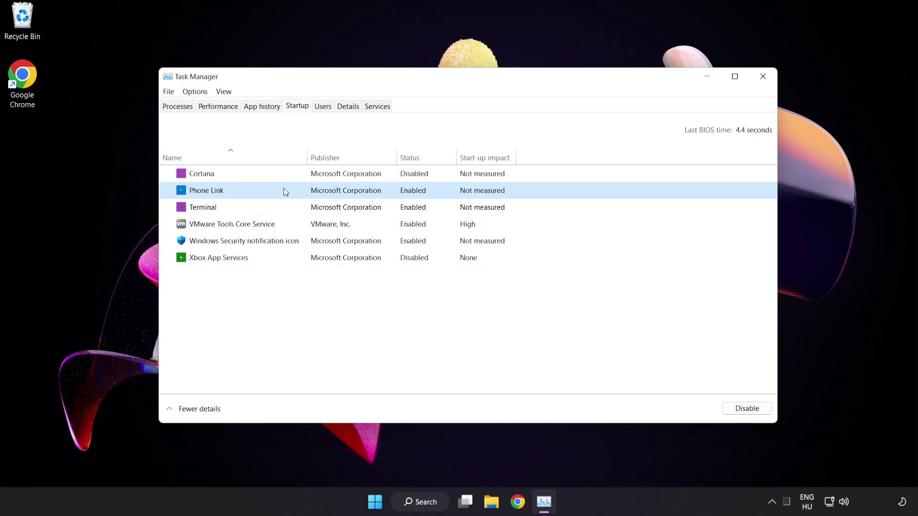
{"action": "left_click", "coordinate": [742, 414]}
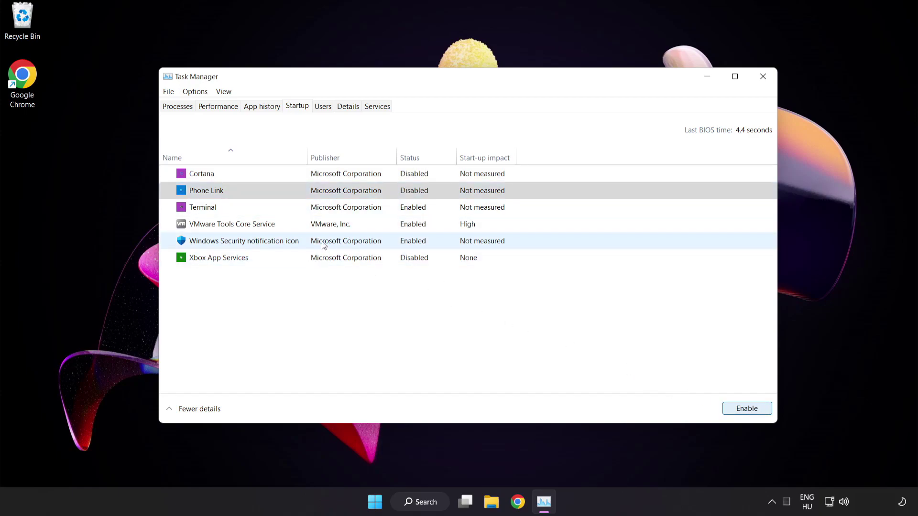
{"action": "left_click", "coordinate": [291, 208]}
{"action": "left_click", "coordinate": [744, 409]}
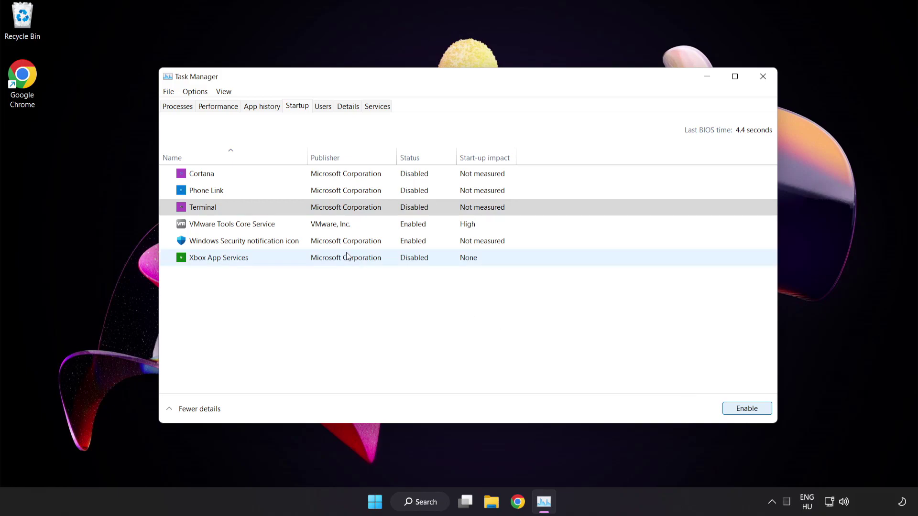
{"action": "left_click", "coordinate": [309, 241]}
{"action": "left_click", "coordinate": [739, 410]}
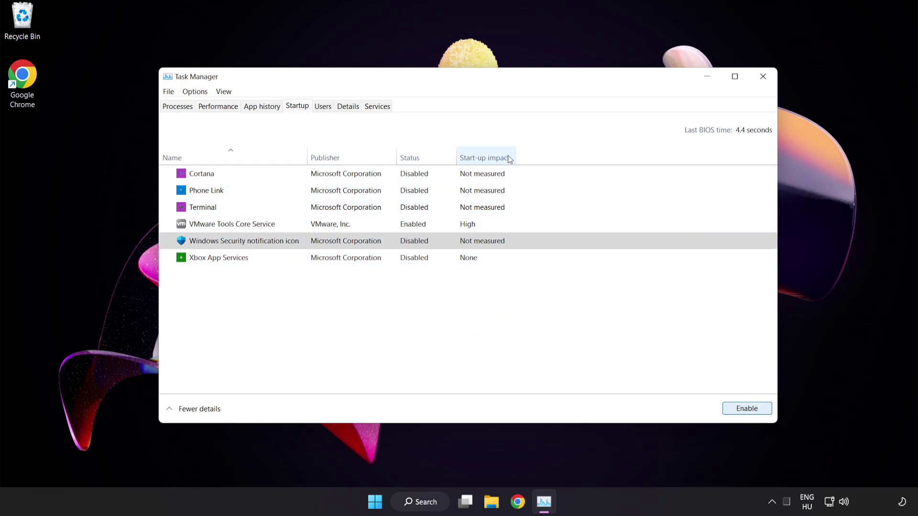
Step: Close Task Manager and launch Windows Security from a 'security' search
{"action": "left_click", "coordinate": [763, 77]}
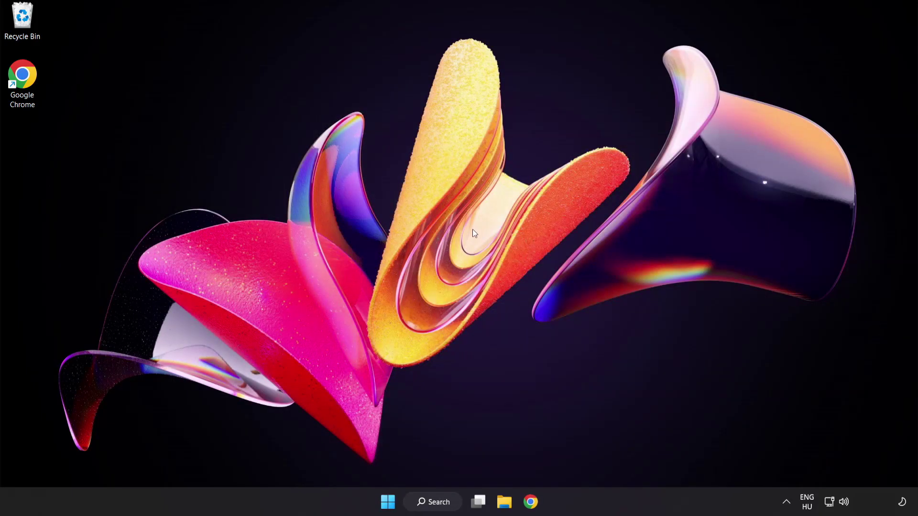
{"action": "left_click", "coordinate": [432, 500]}
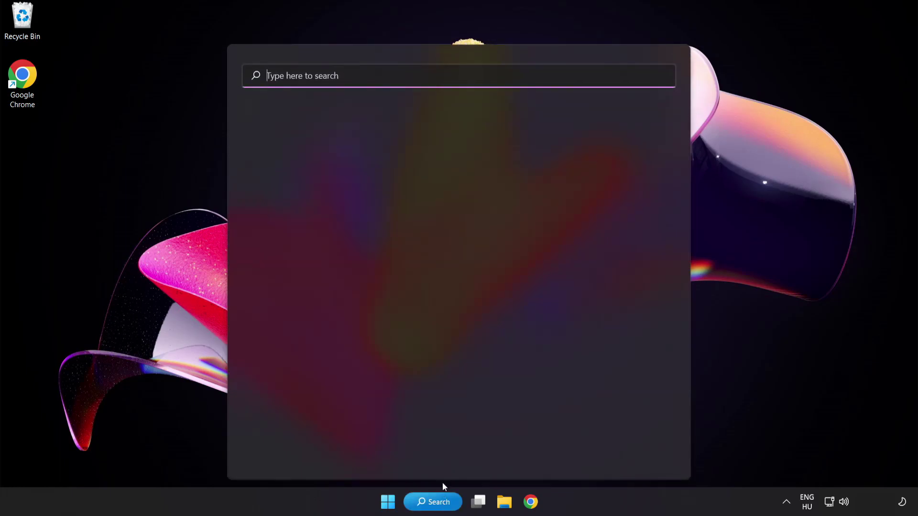
{"action": "type", "text": "sec"}
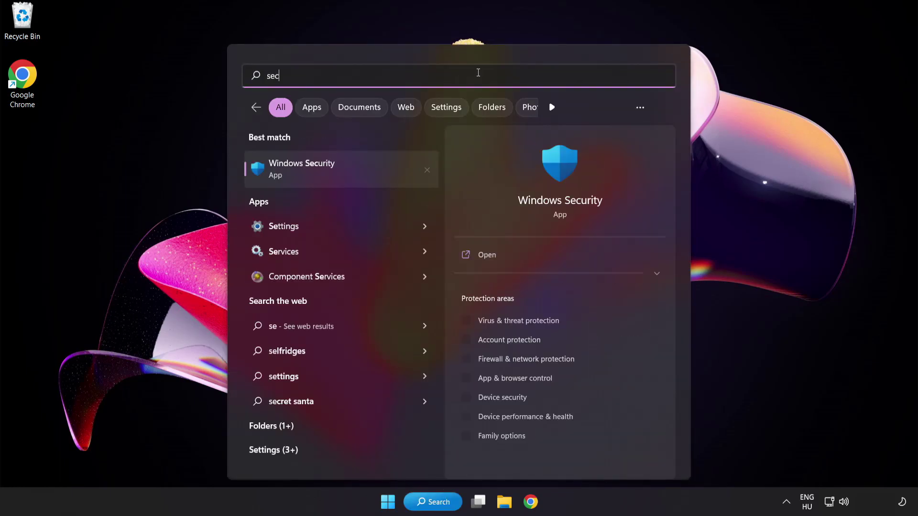
{"action": "type", "text": "urity"}
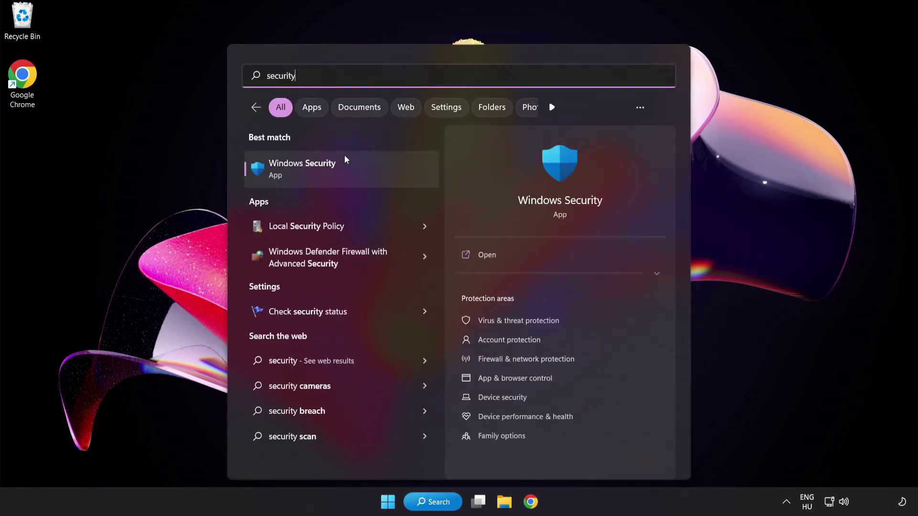
{"action": "left_click", "coordinate": [347, 169]}
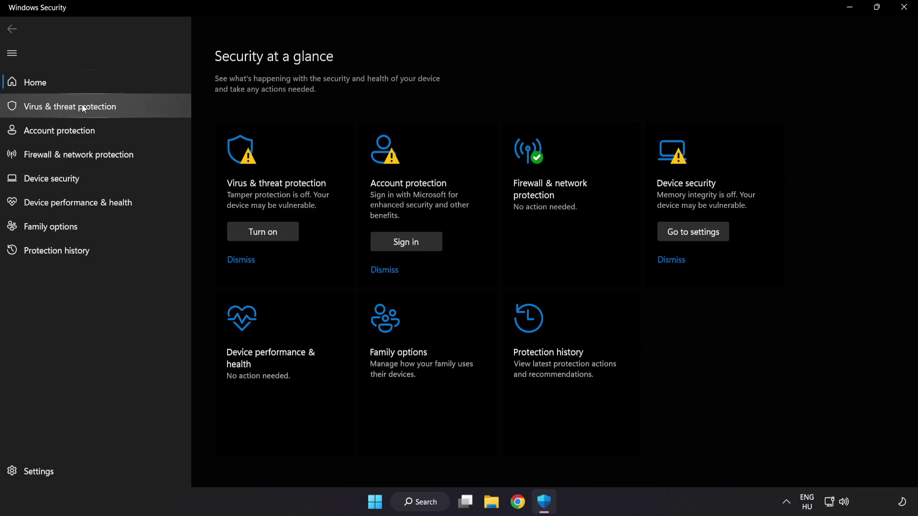
Step: Go to Virus & threat protection settings and scroll down to the Exclusions section
{"action": "left_click", "coordinate": [139, 109]}
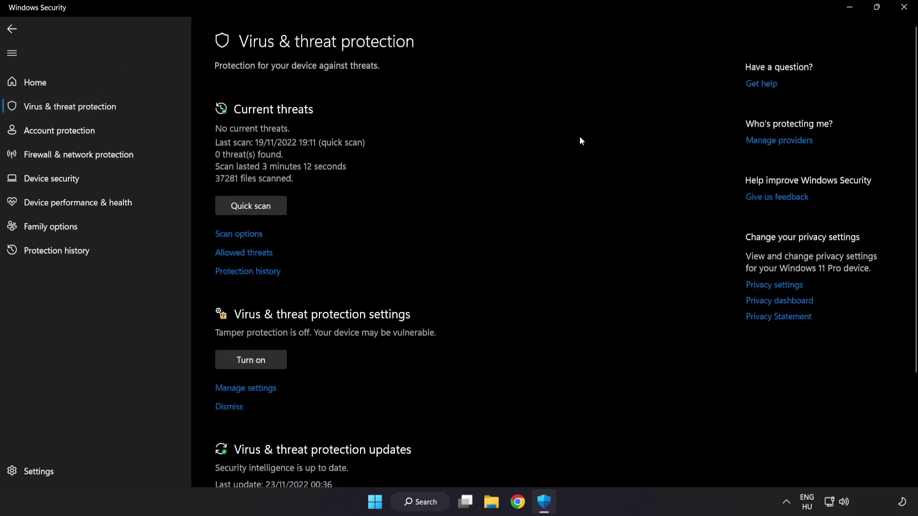
{"action": "scroll", "coordinate": [580, 137], "scroll_direction": "down", "scroll_amount": 3}
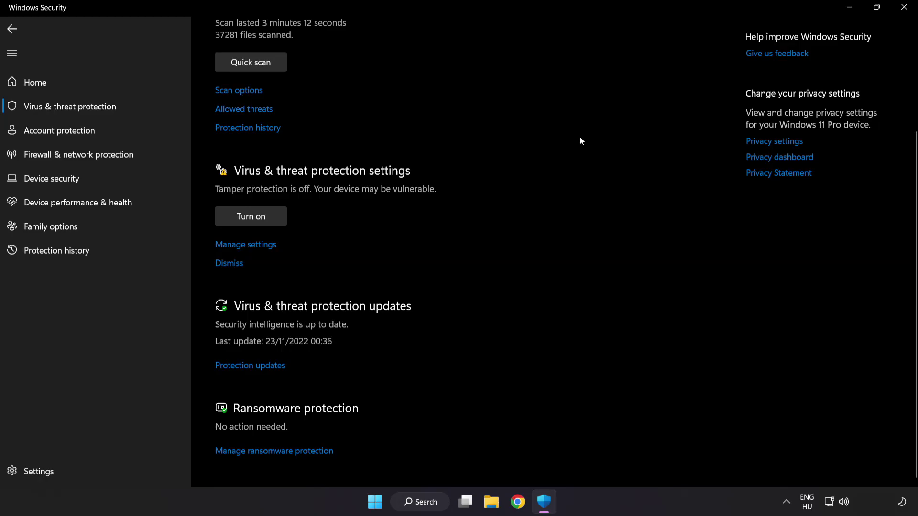
{"action": "left_click", "coordinate": [252, 246]}
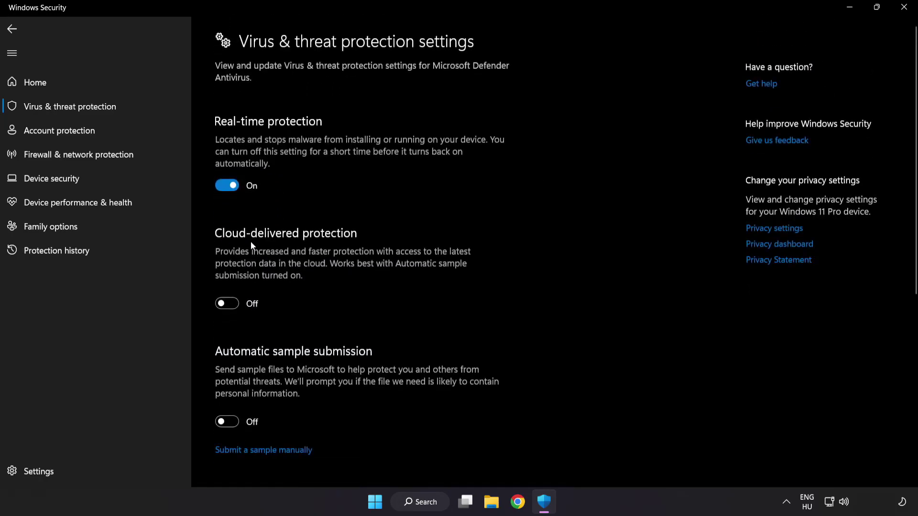
{"action": "scroll", "coordinate": [534, 253], "scroll_direction": "down", "scroll_amount": 7}
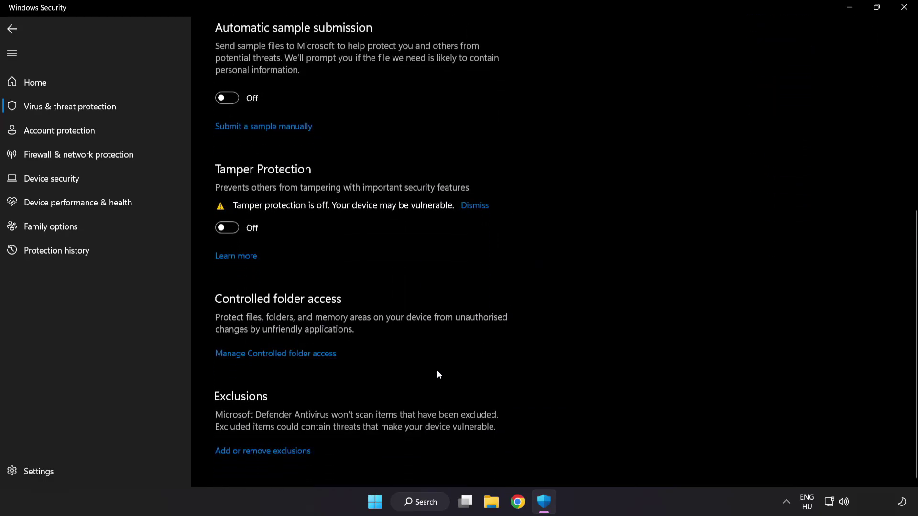
Step: Start adding a File exclusion and navigate the file picker up to This PC
{"action": "left_click", "coordinate": [268, 452]}
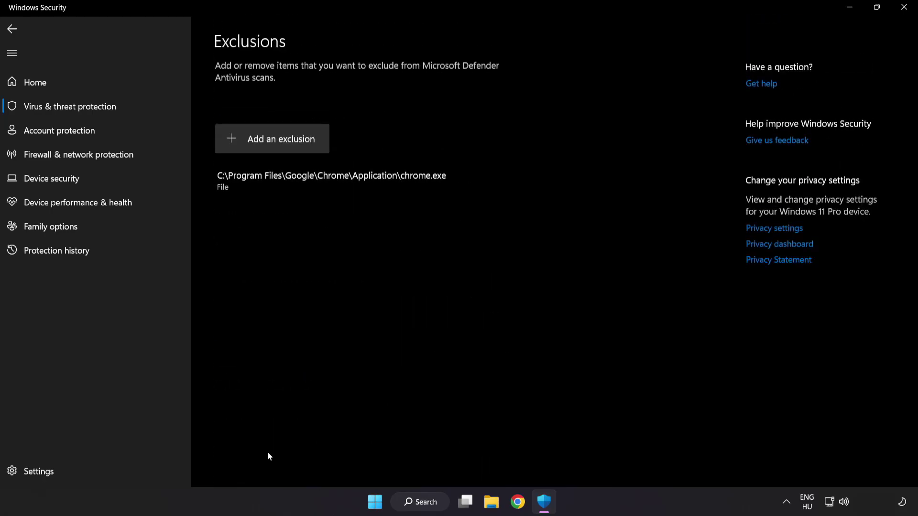
{"action": "left_click", "coordinate": [275, 149]}
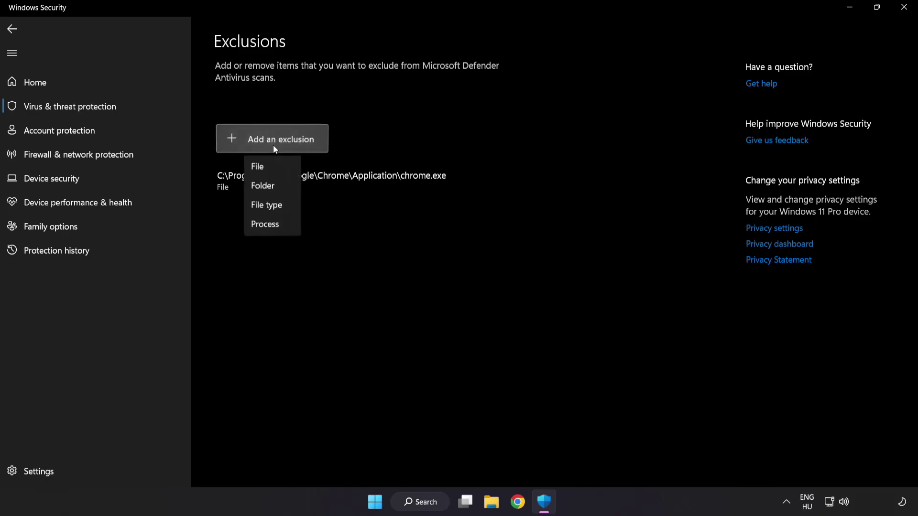
{"action": "left_click", "coordinate": [267, 169]}
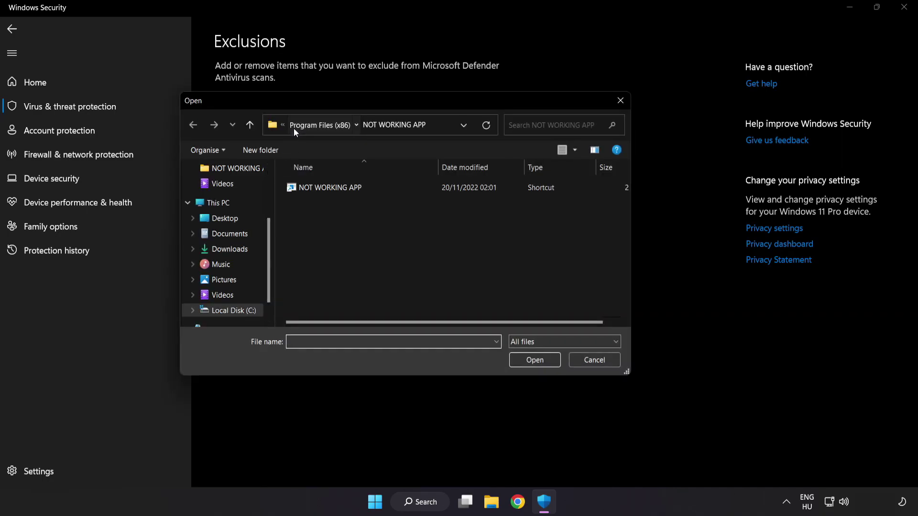
{"action": "left_click", "coordinate": [293, 128]}
{"action": "left_click", "coordinate": [300, 124]}
{"action": "left_click", "coordinate": [302, 124]}
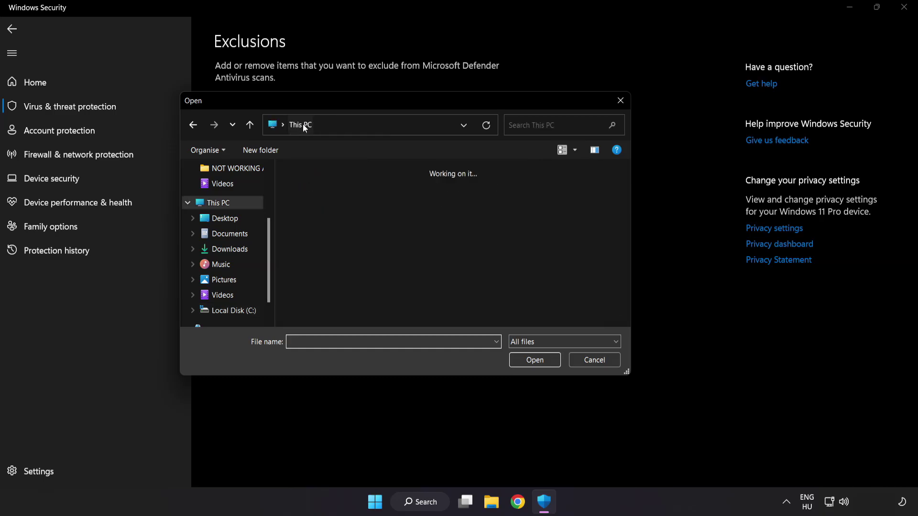
Step: Exclude the NOT WORKING APP shortcut from C:\Program Files (x86), then close Windows Security
{"action": "double_click", "coordinate": [342, 313]}
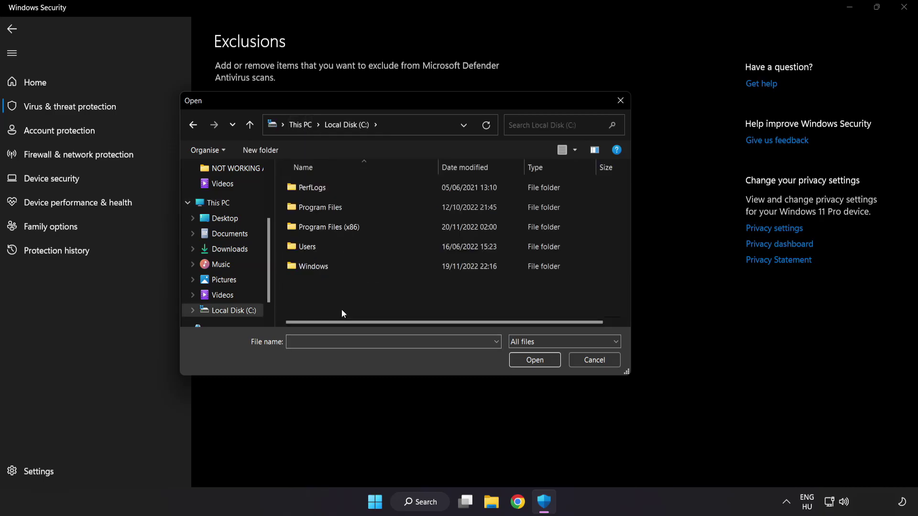
{"action": "left_click", "coordinate": [352, 221]}
{"action": "double_click", "coordinate": [352, 222]}
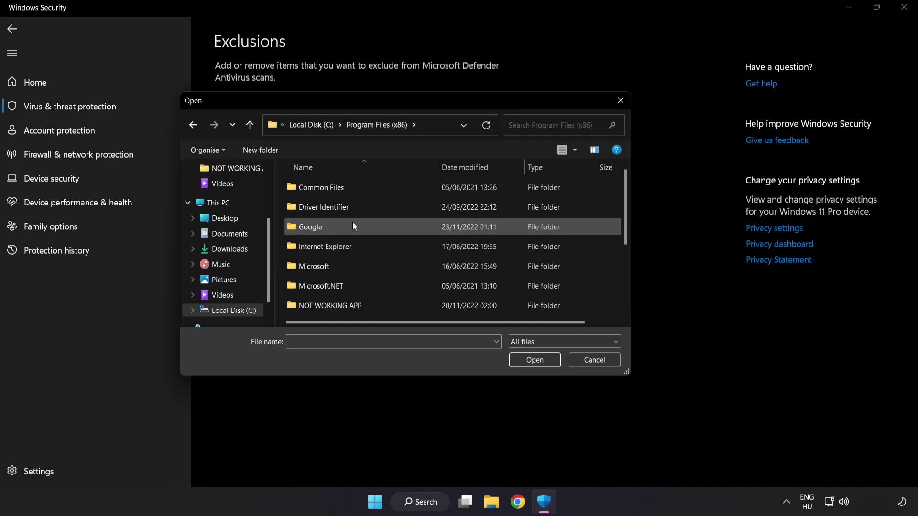
{"action": "scroll", "coordinate": [340, 298], "scroll_direction": "down", "scroll_amount": 1}
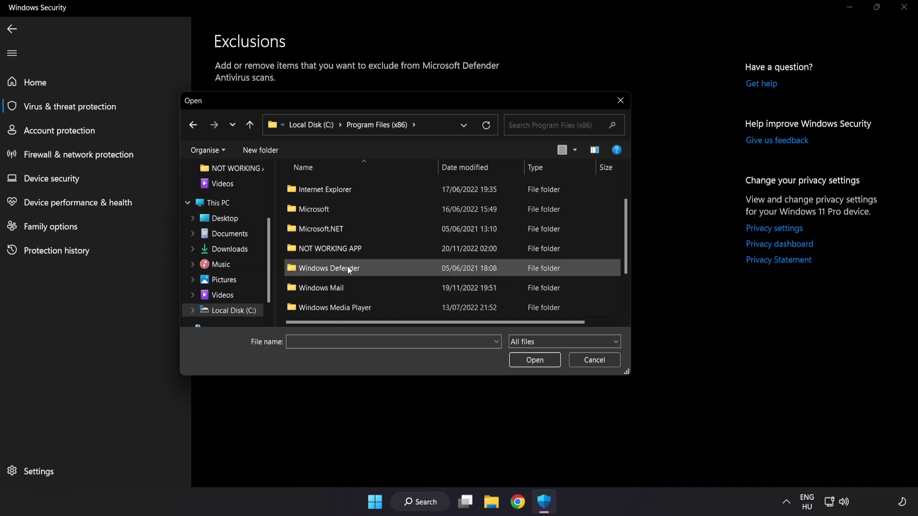
{"action": "double_click", "coordinate": [364, 249]}
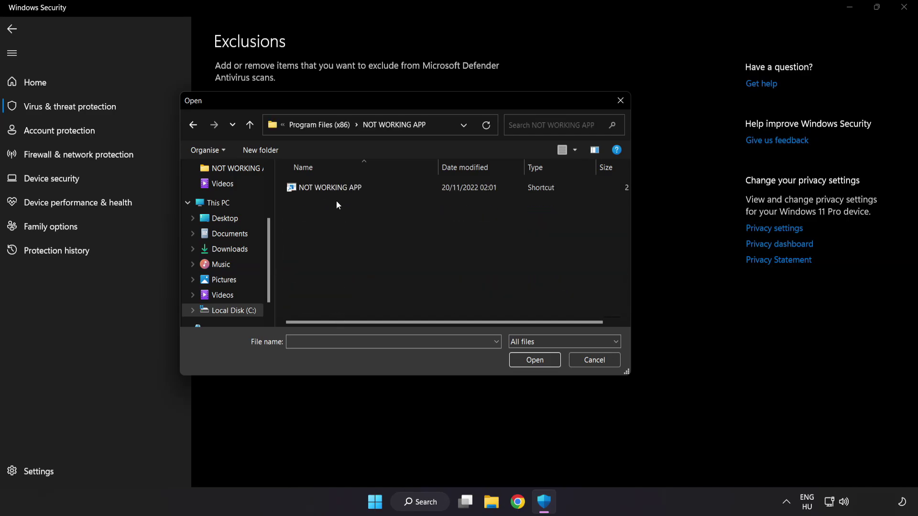
{"action": "left_click", "coordinate": [321, 191]}
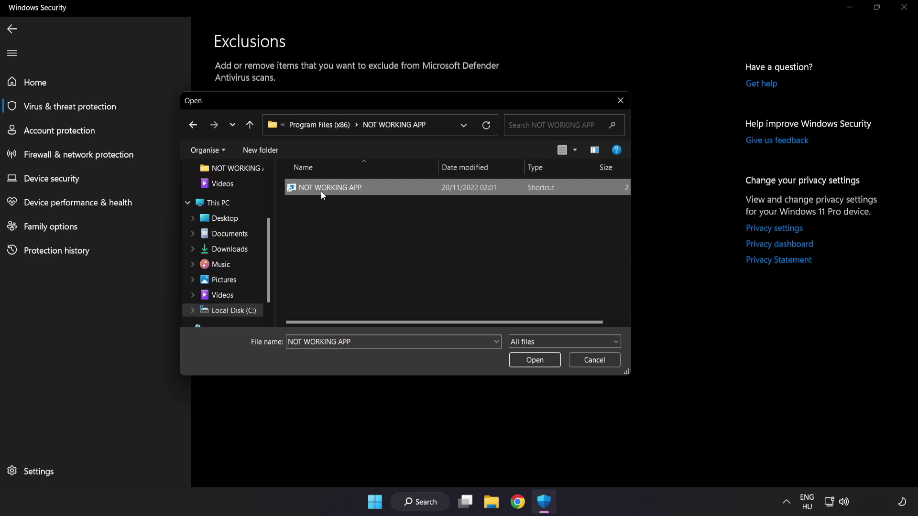
{"action": "left_click", "coordinate": [536, 363]}
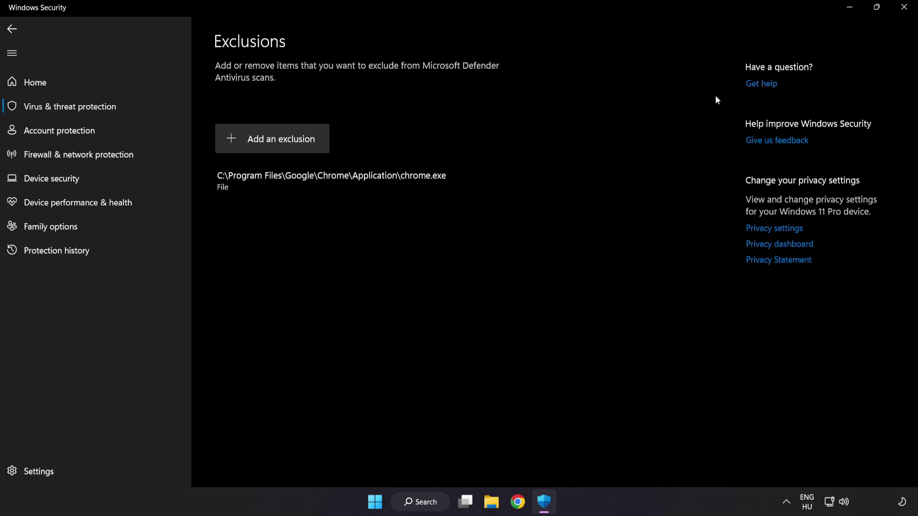
{"action": "left_click", "coordinate": [900, 15]}
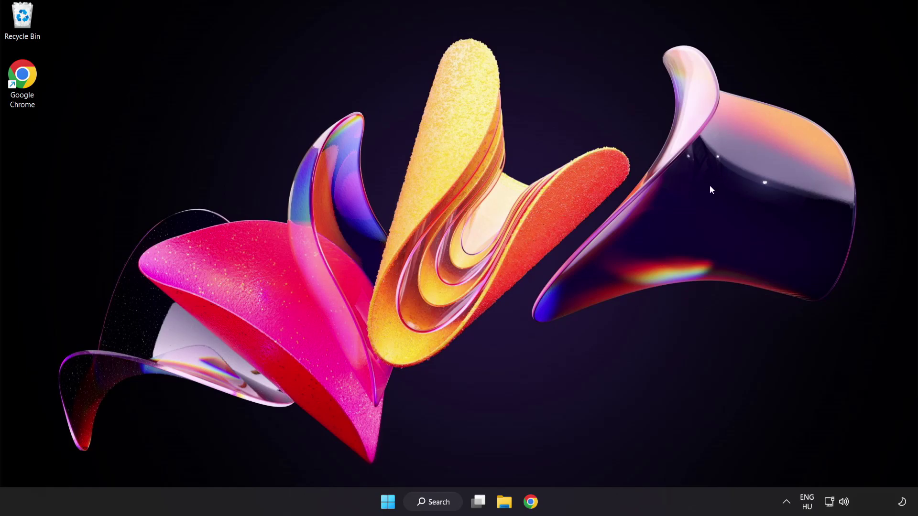
Step: Show the Sleep, Shut down and Restart choices from the Start menu's power button
{"action": "left_click", "coordinate": [388, 502]}
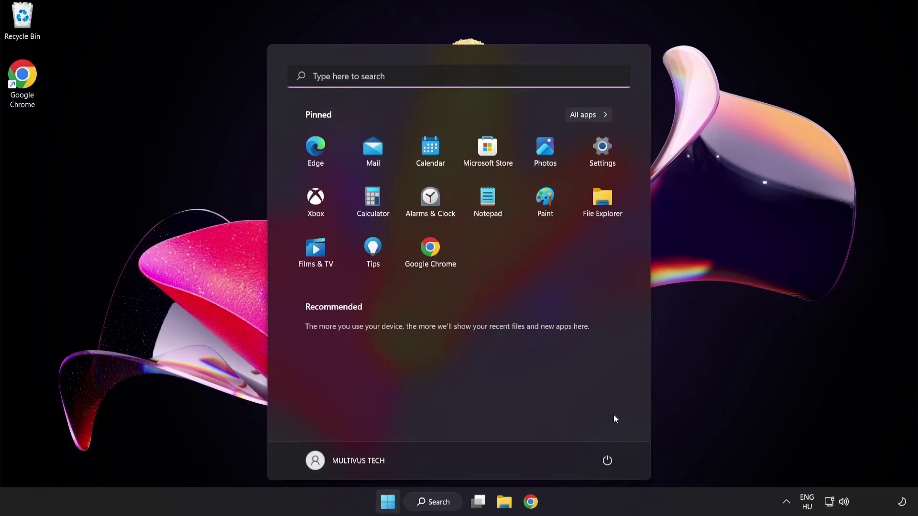
{"action": "left_click", "coordinate": [608, 461]}
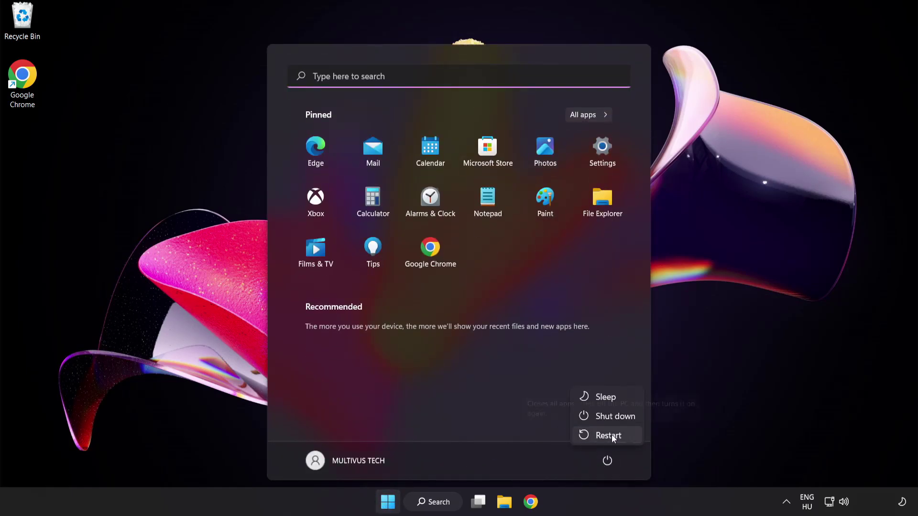